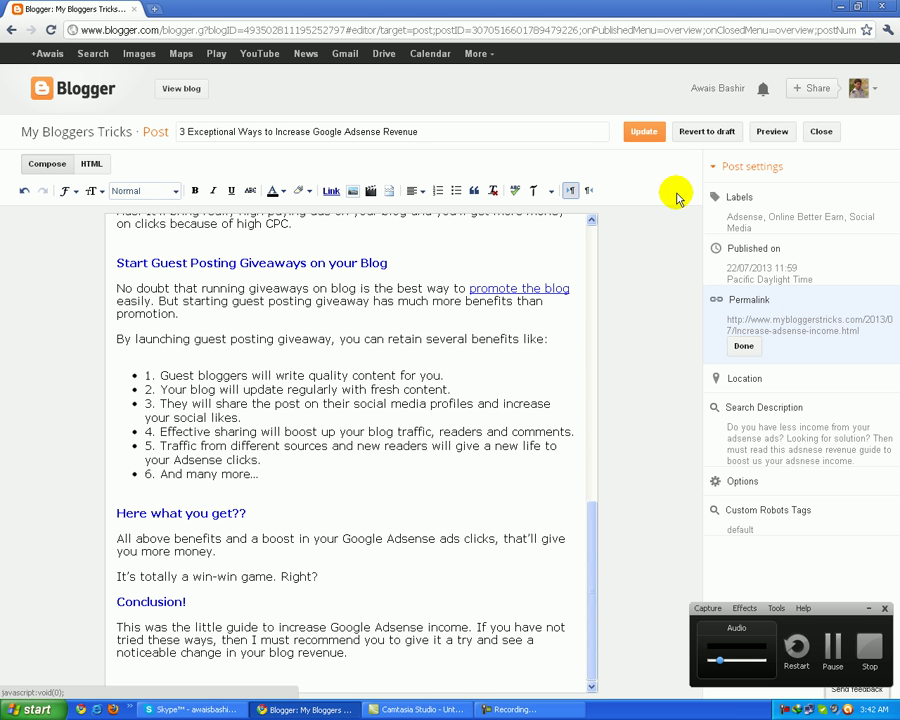
# Step: Preview the post "3 Exceptional Ways to Increase Google Adsense Revenue", close the preview and return to the start of the post
pyautogui.click(763, 138)
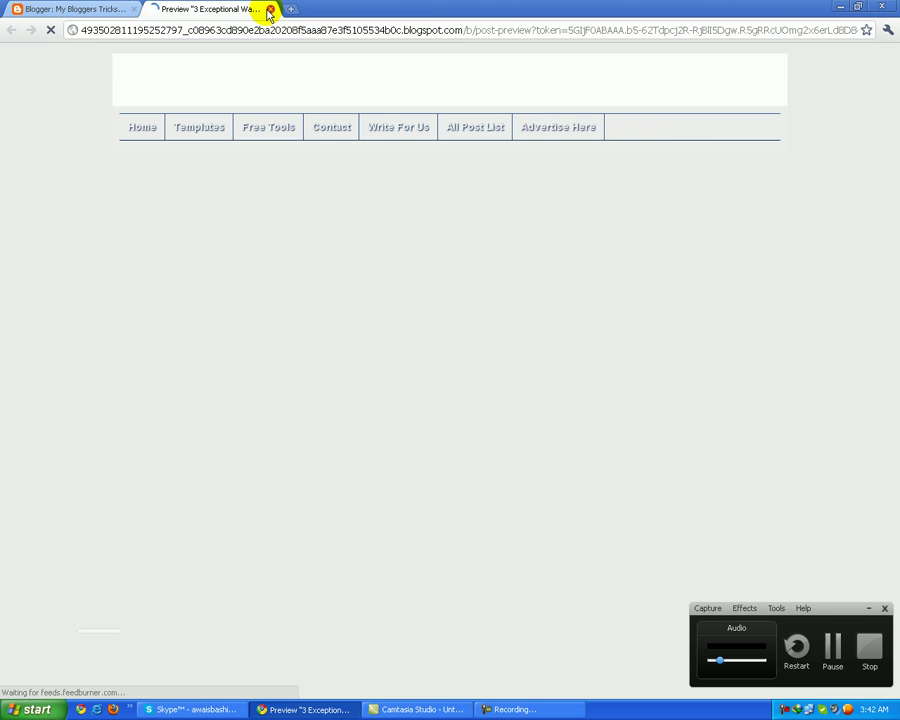
pyautogui.click(267, 10)
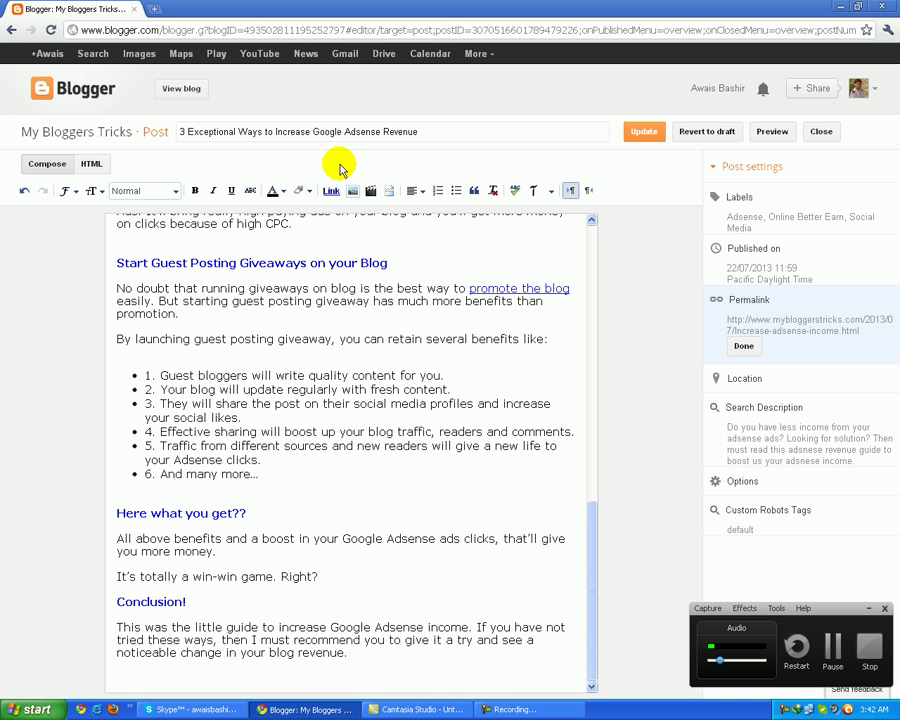
pyautogui.scroll(10, 329, 286)
pyautogui.scroll(5, 329, 286)
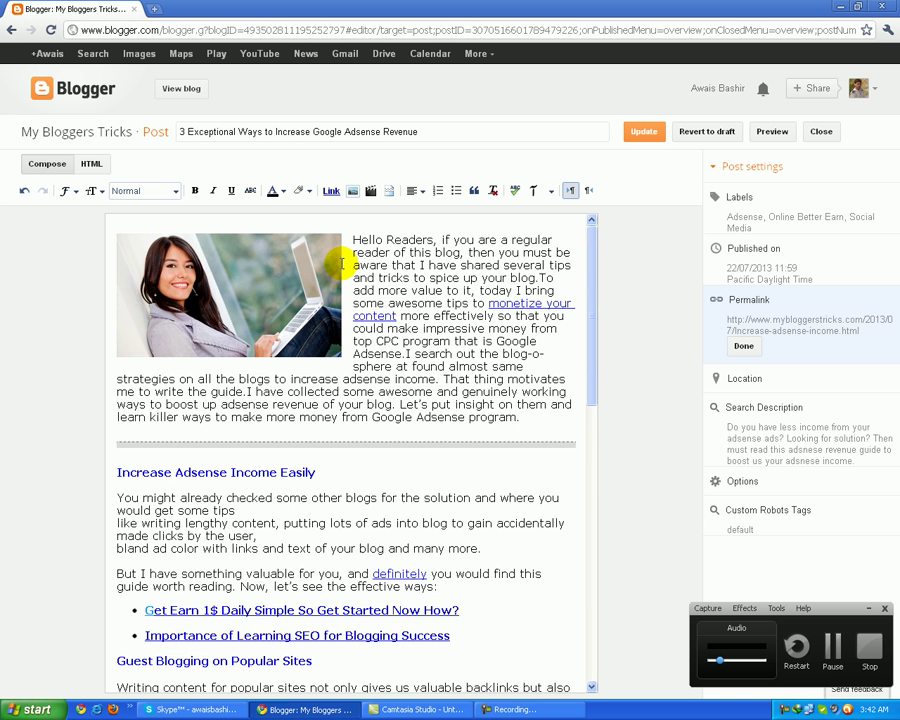
# Step: Close the post editor and open the blog's list of all posts
pyautogui.click(656, 137)
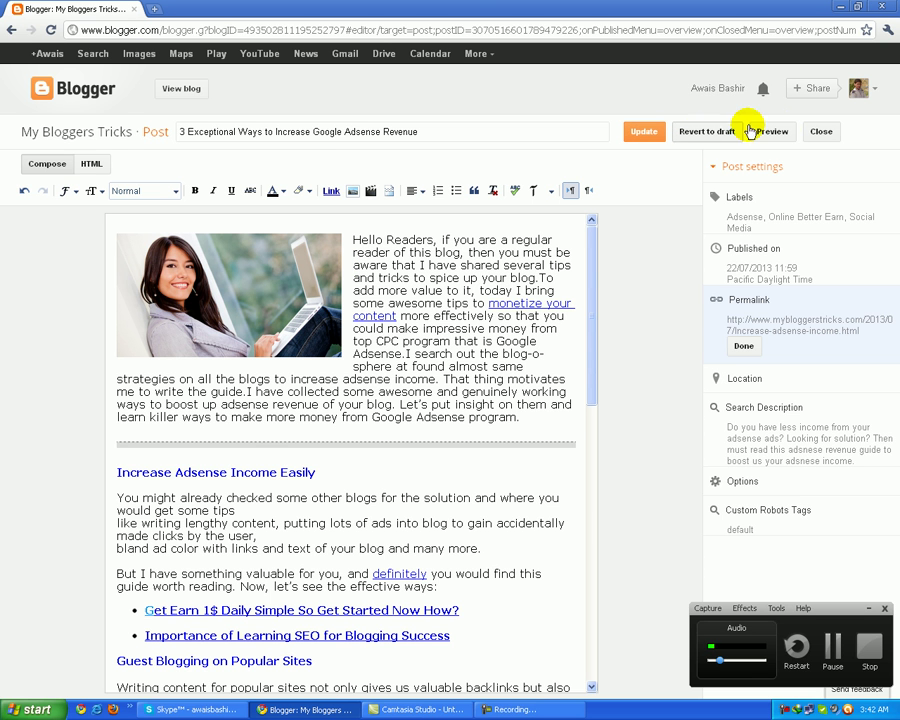
pyautogui.click(814, 134)
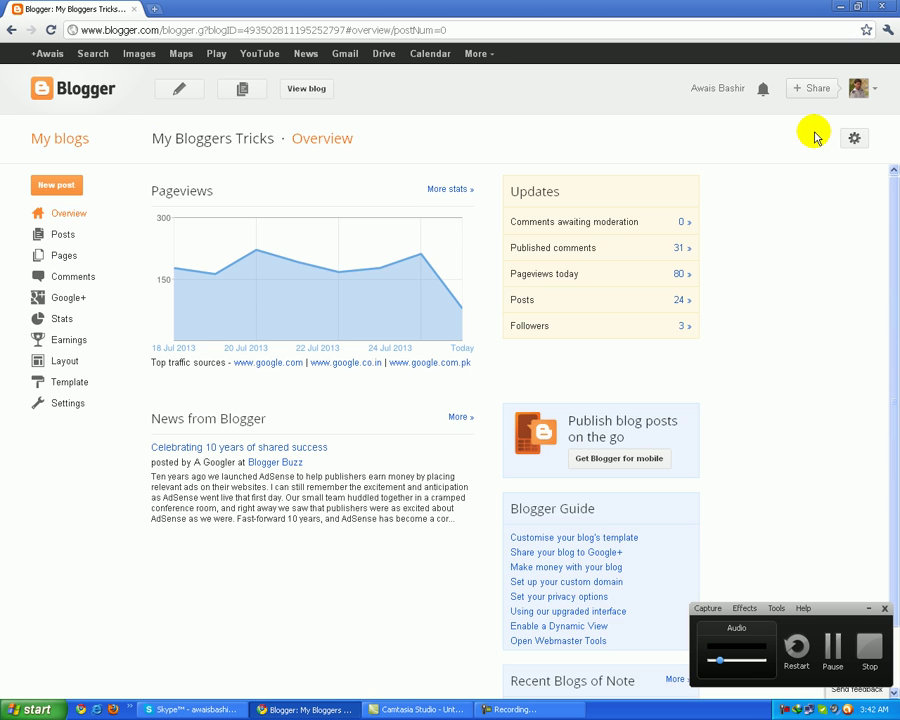
pyautogui.click(72, 242)
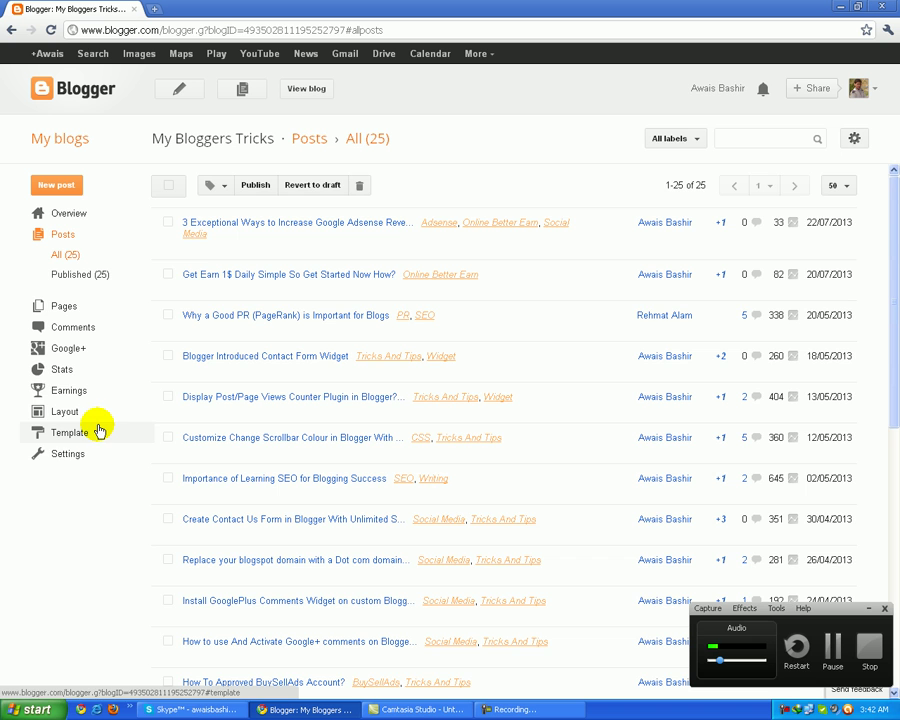
# Step: Open the blog's Basic settings and view the description editor, closing it without saving
pyautogui.click(68, 455)
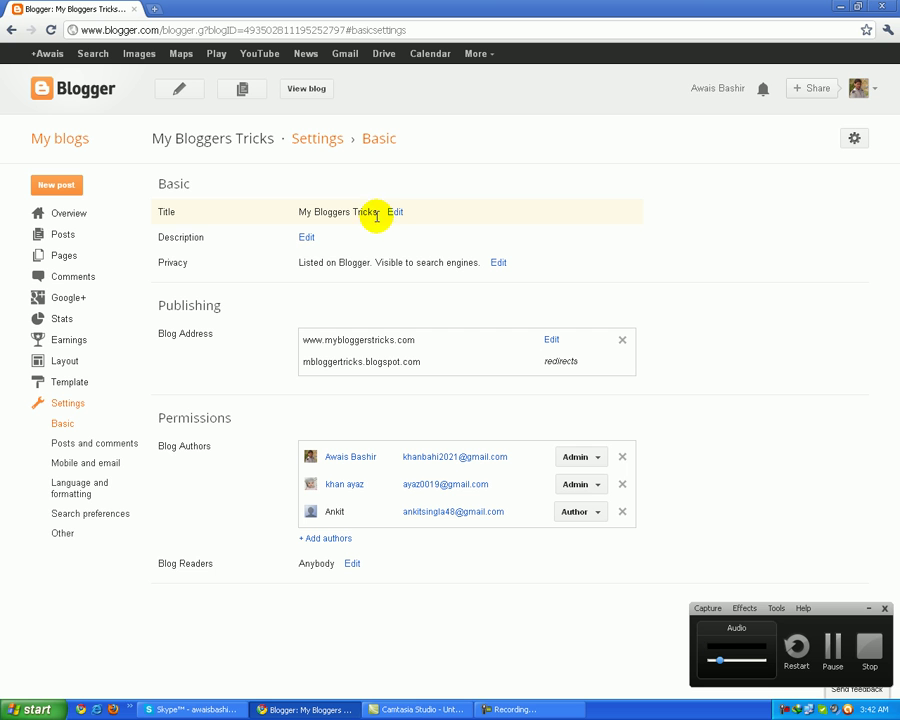
pyautogui.click(306, 238)
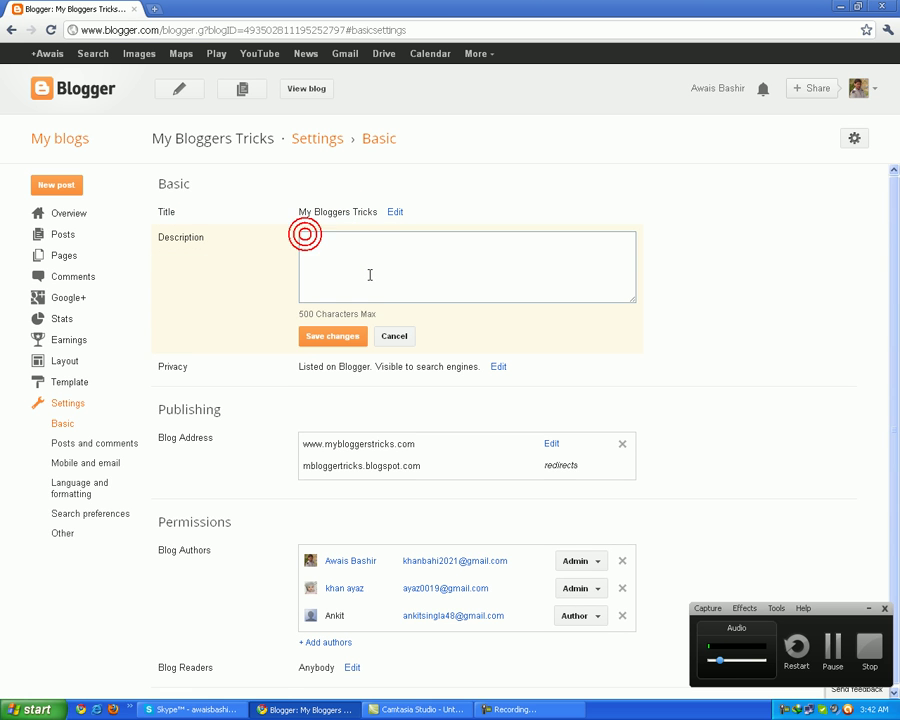
pyautogui.click(394, 337)
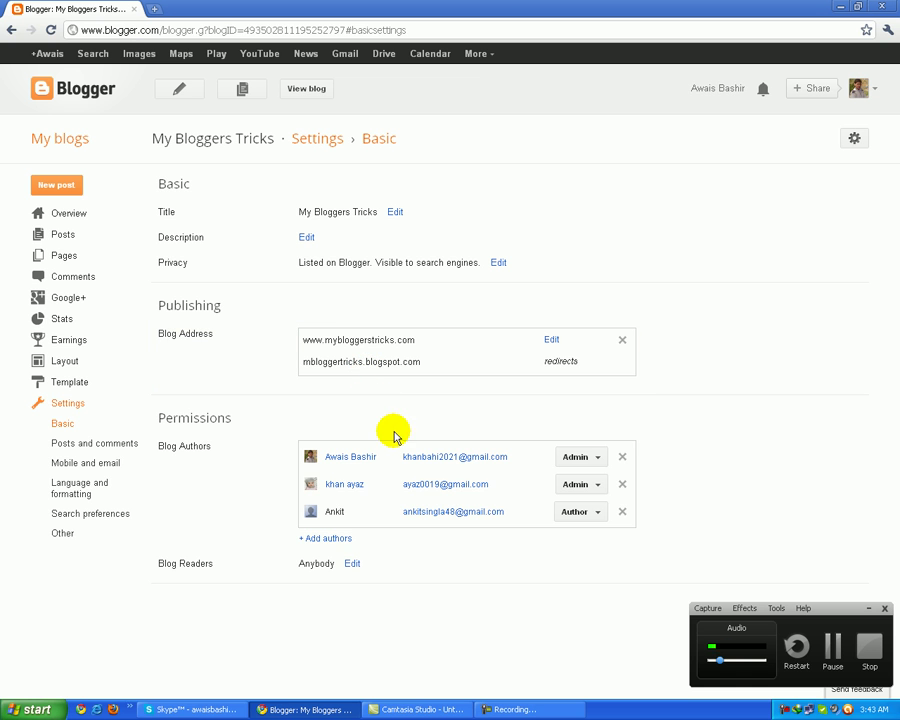
# Step: Open the Posts and comments settings and examine the main-page post limit, the commenting options and the comment form message
pyautogui.click(93, 446)
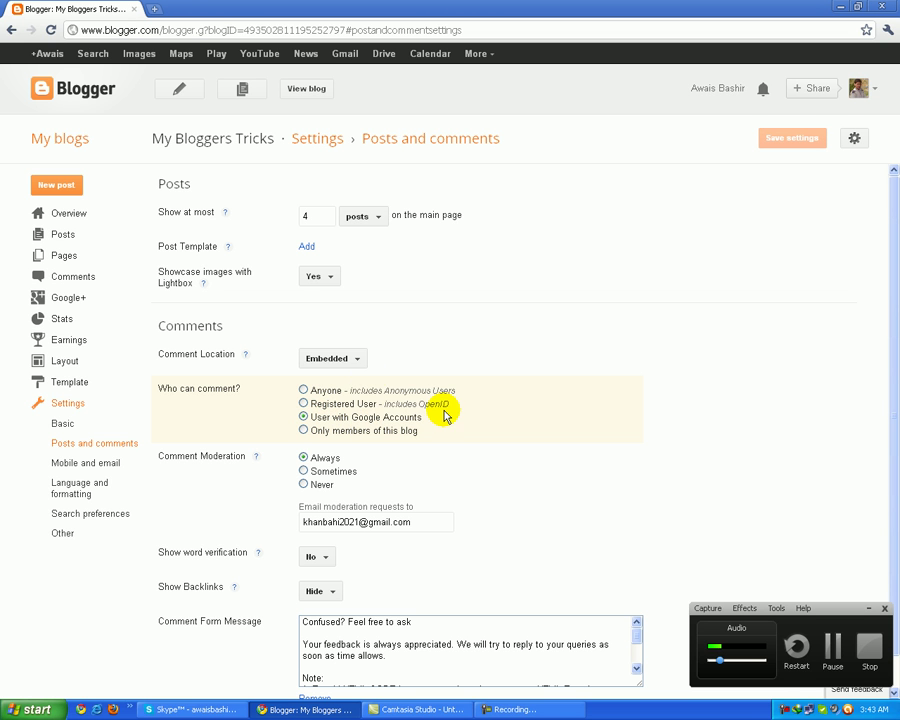
pyautogui.scroll(-1, 440, 416)
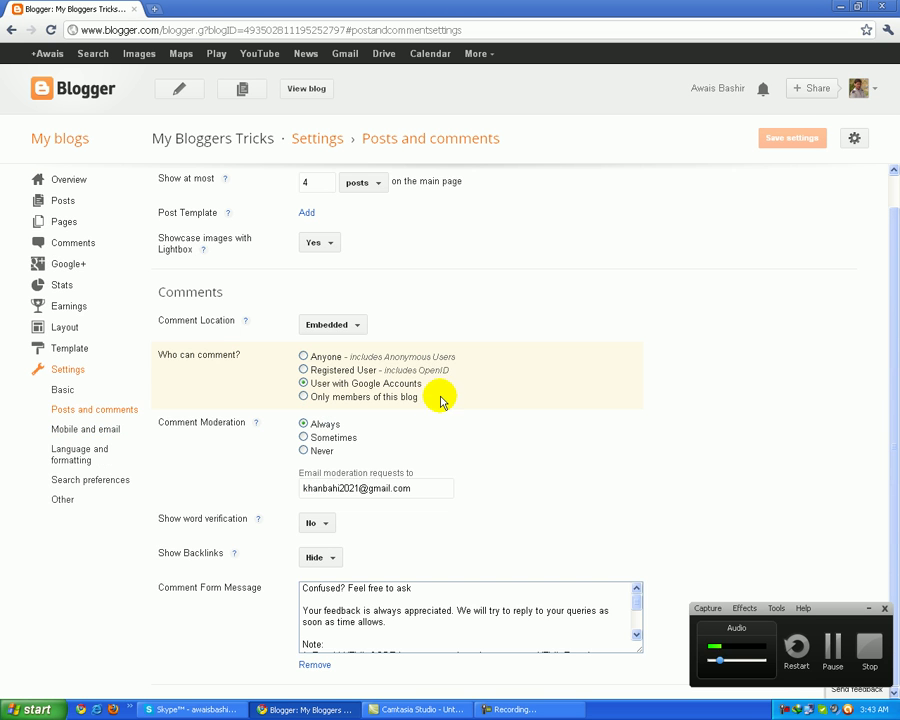
pyautogui.scroll(1, 434, 394)
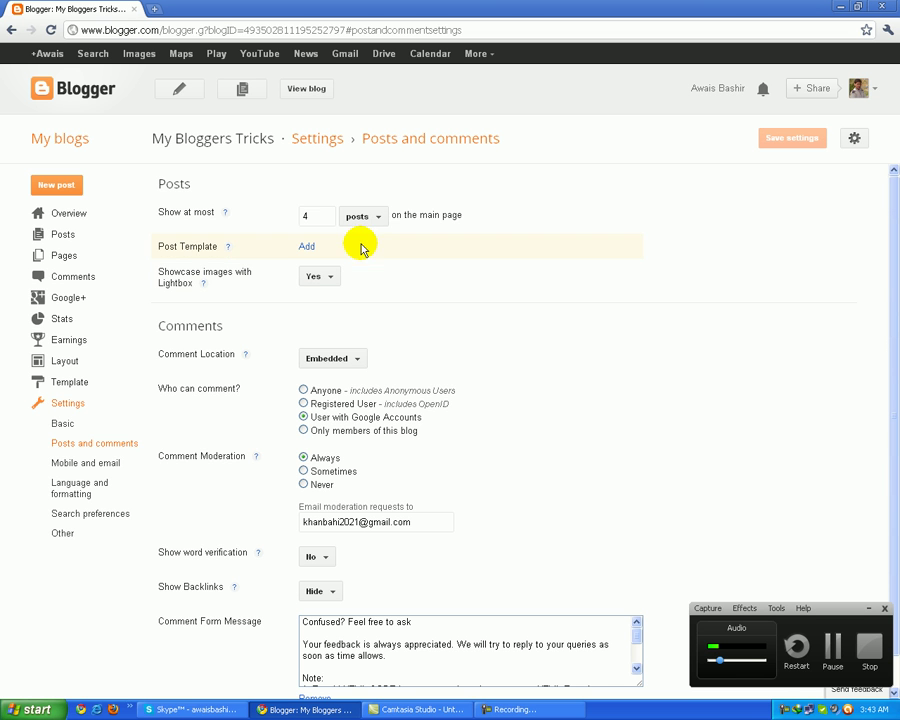
pyautogui.doubleClick(314, 220)
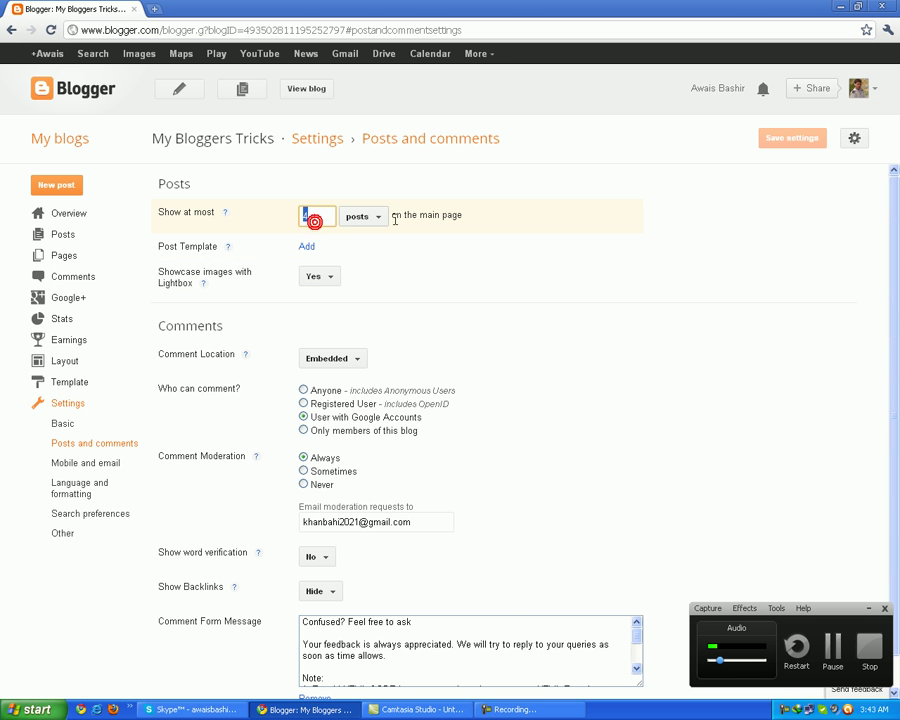
pyautogui.scroll(-1, 457, 337)
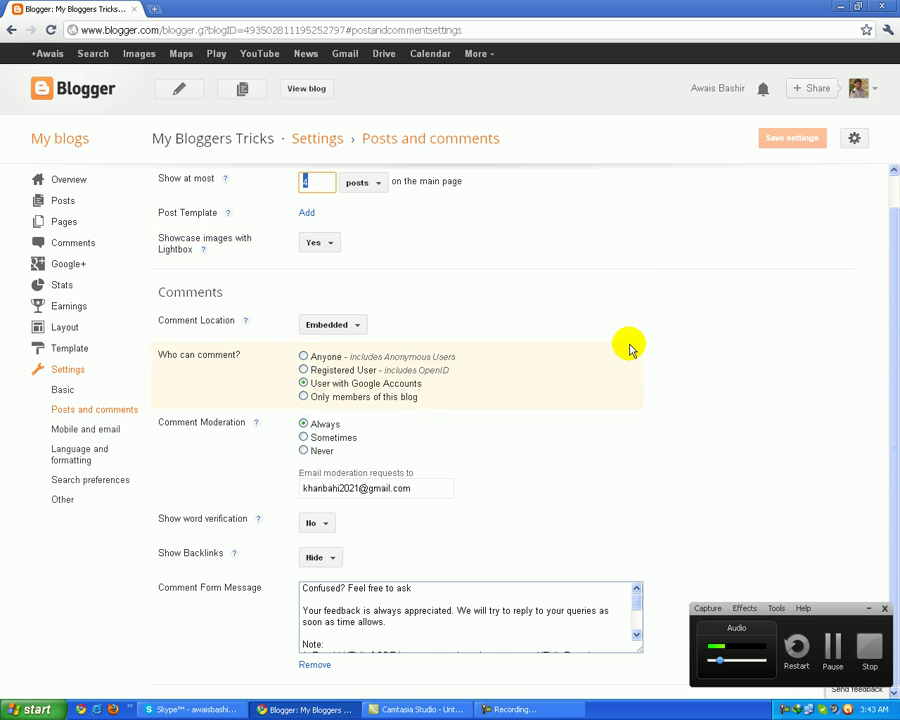
pyautogui.click(471, 584)
pyautogui.scroll(-3, 471, 584)
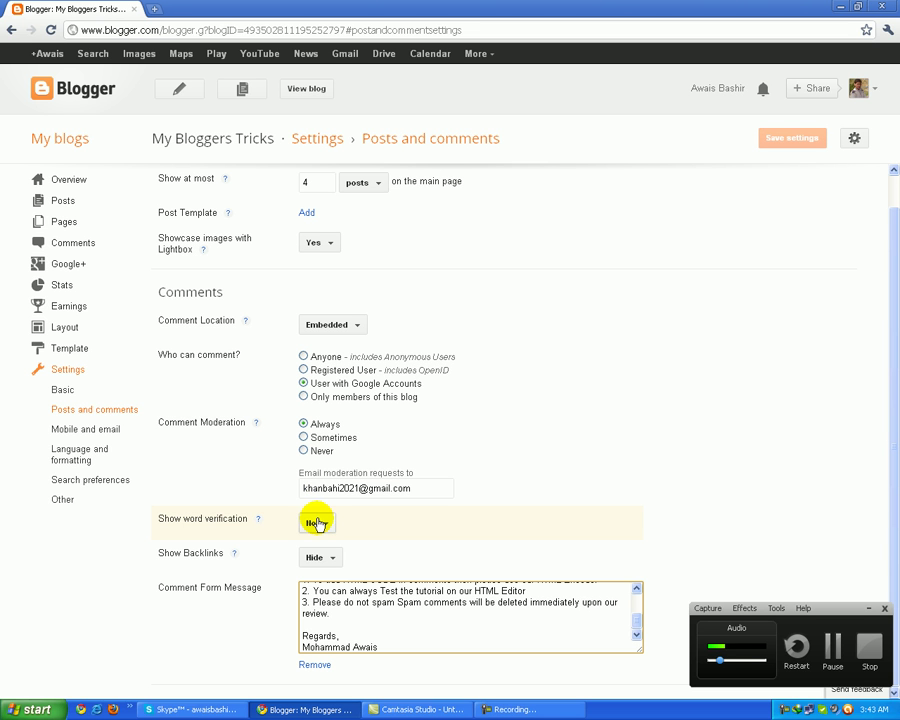
# Step: Show the available choices for word verification on comments
pyautogui.click(317, 528)
pyautogui.click(322, 528)
pyautogui.click(322, 528)
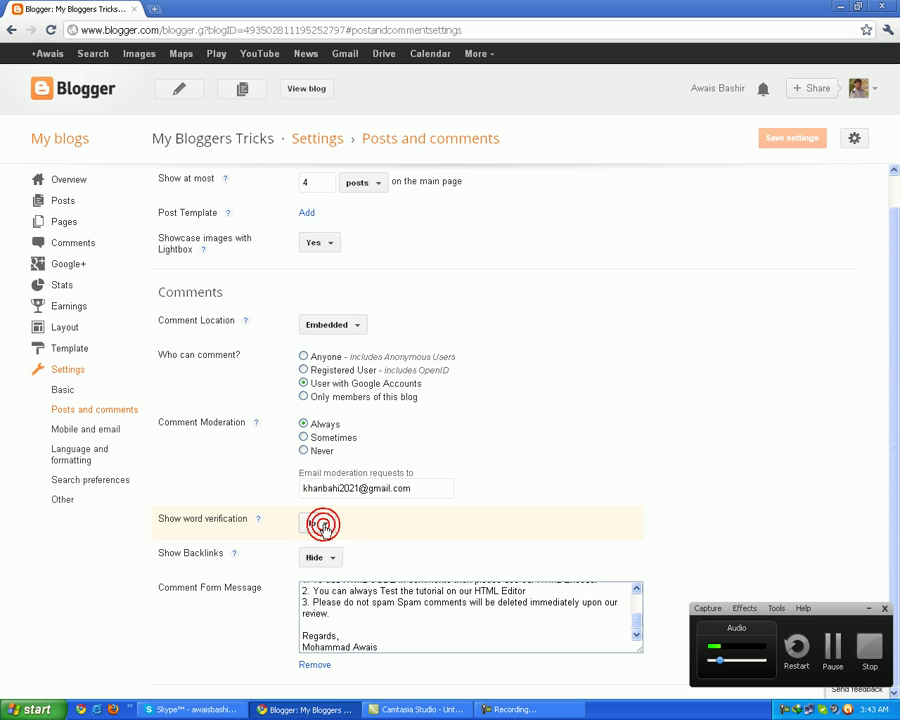
pyautogui.click(322, 528)
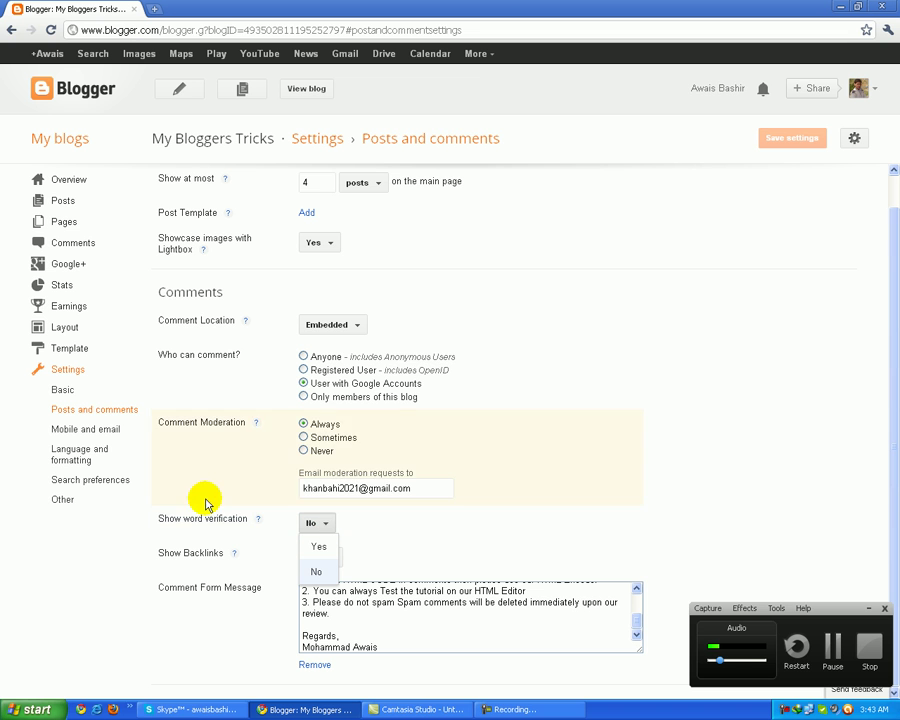
# Step: Open the Search preferences settings and view the Custom Page Not Found editor, closing it without saving
pyautogui.click(115, 484)
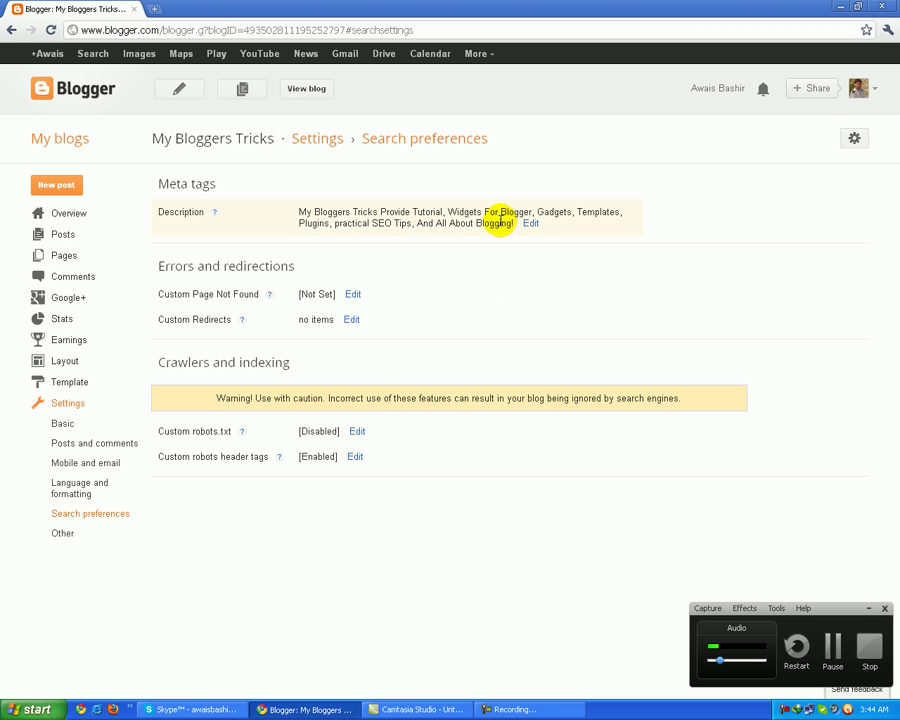
pyautogui.click(354, 294)
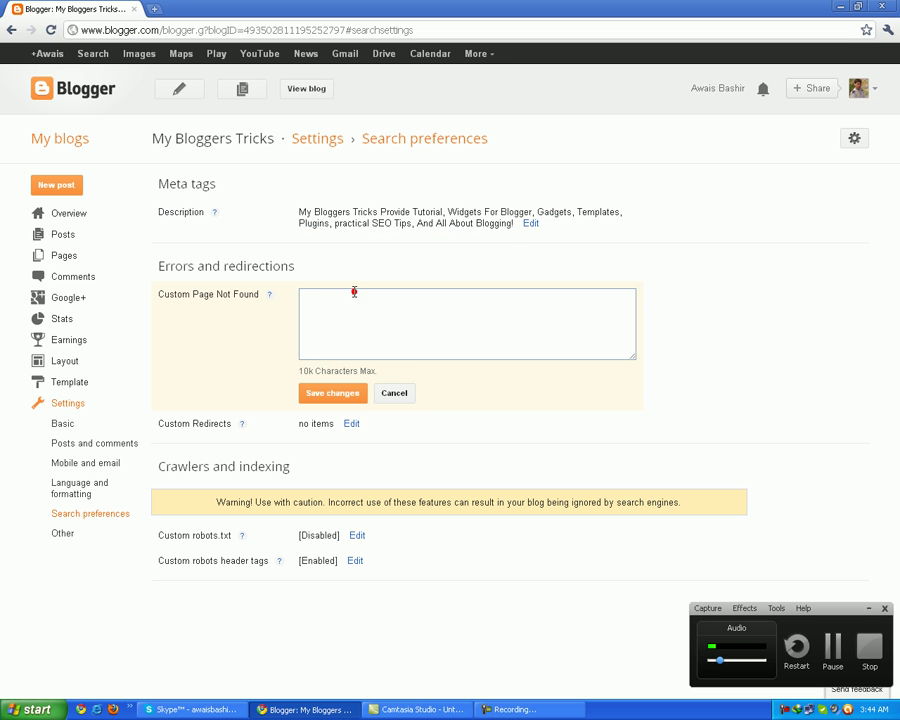
pyautogui.click(392, 392)
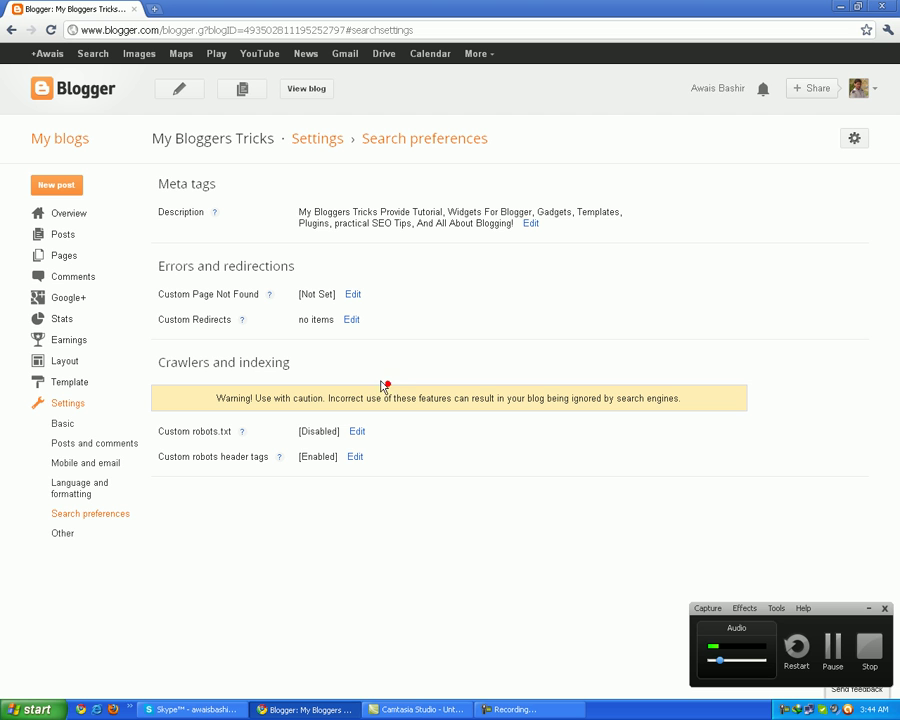
pyautogui.click(386, 382)
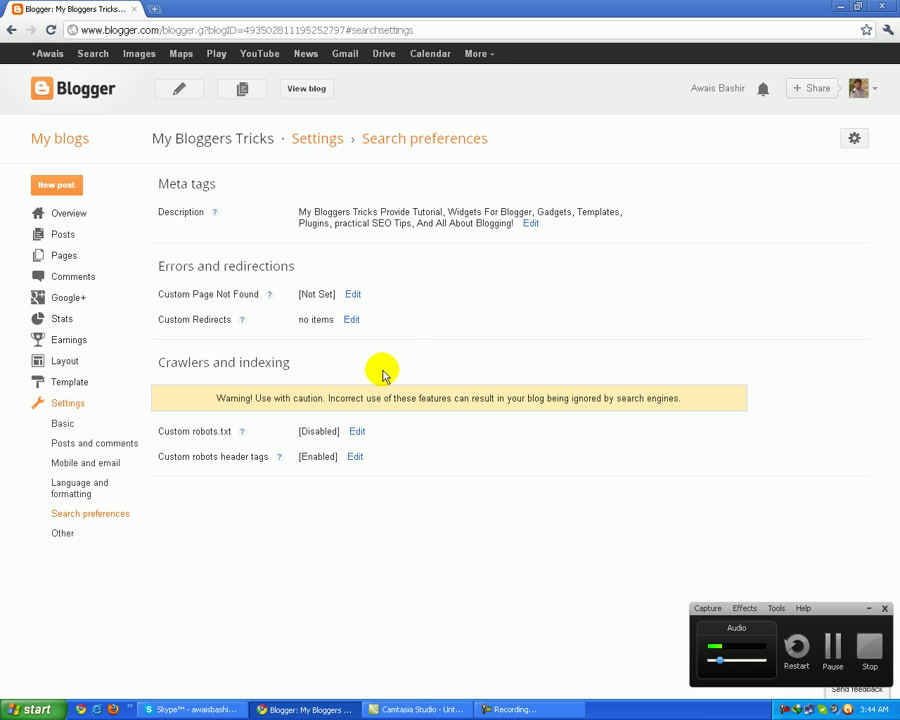
# Step: Examine the Custom Redirects form with its From and To address fields, and close it without saving
pyautogui.click(354, 320)
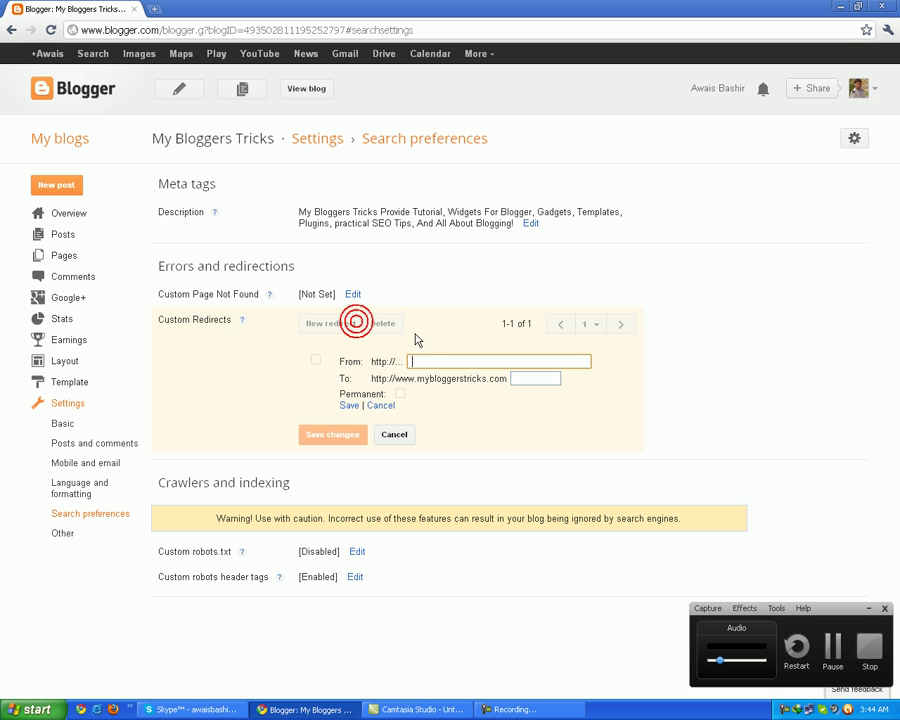
pyautogui.click(318, 362)
pyautogui.click(317, 361)
pyautogui.click(390, 360)
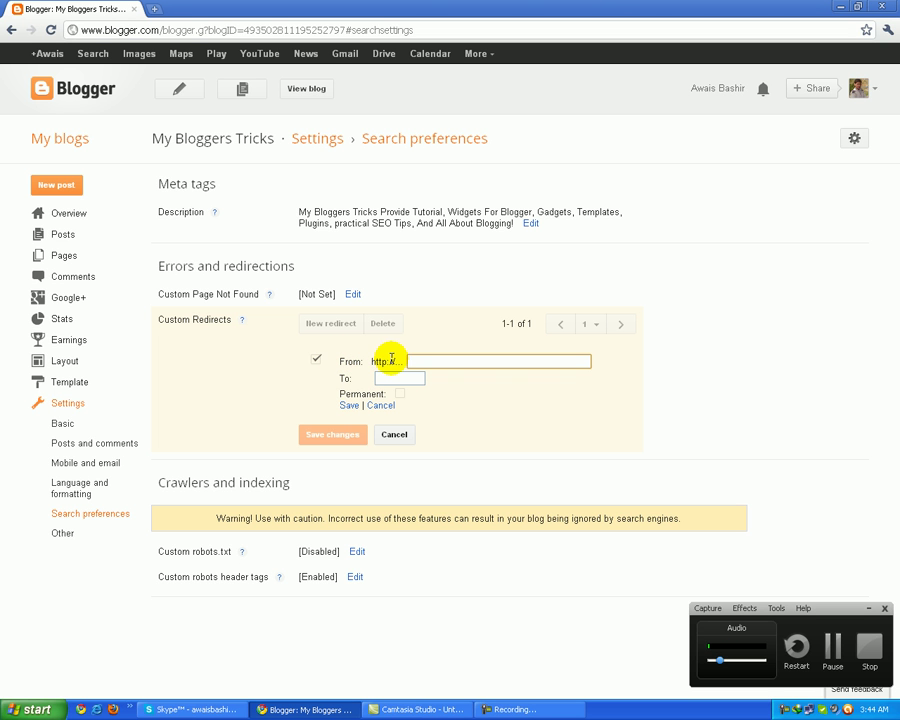
pyautogui.click(382, 435)
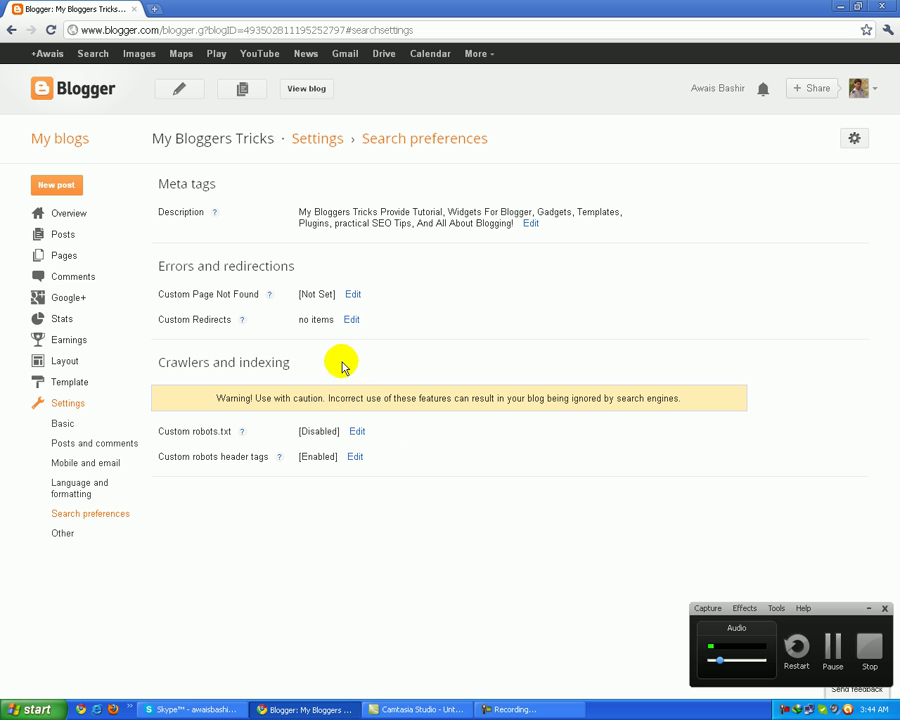
# Step: Set custom robots.txt content to Yes to view its text box, and switch it back to No
pyautogui.click(356, 430)
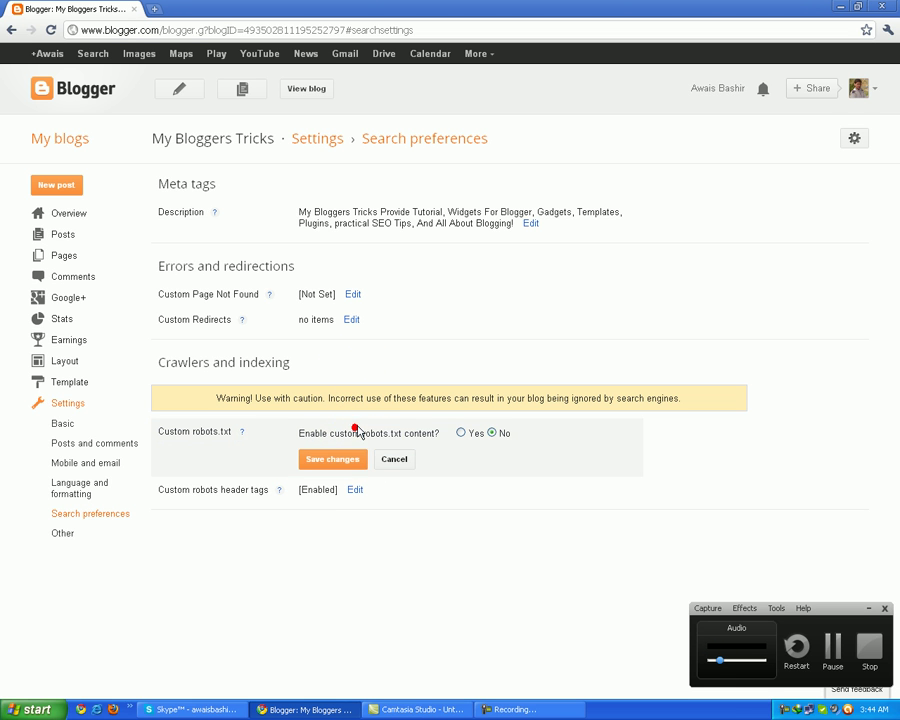
pyautogui.click(459, 433)
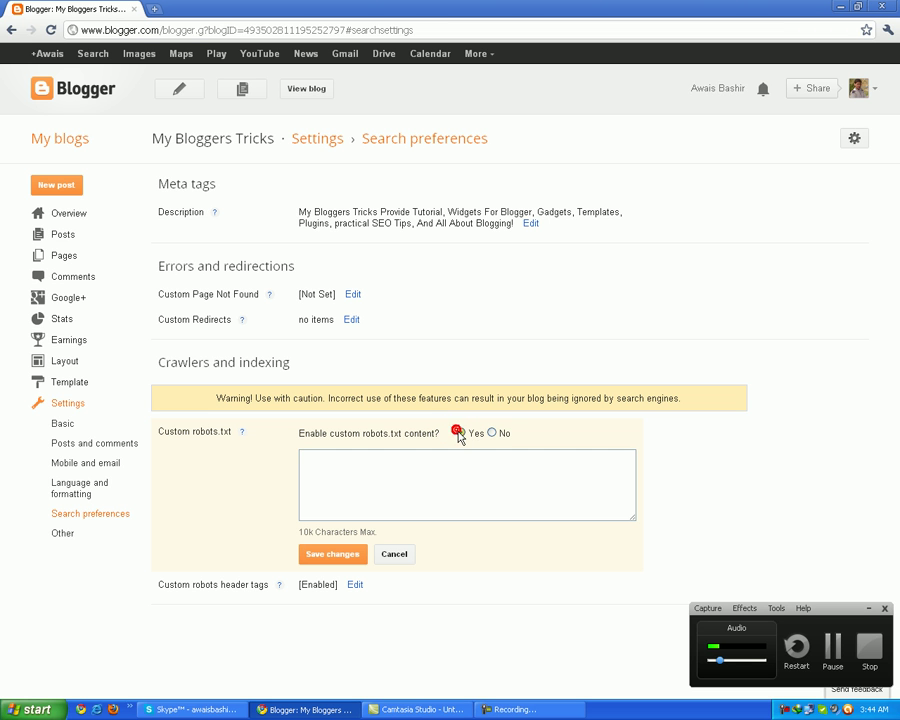
pyautogui.click(444, 451)
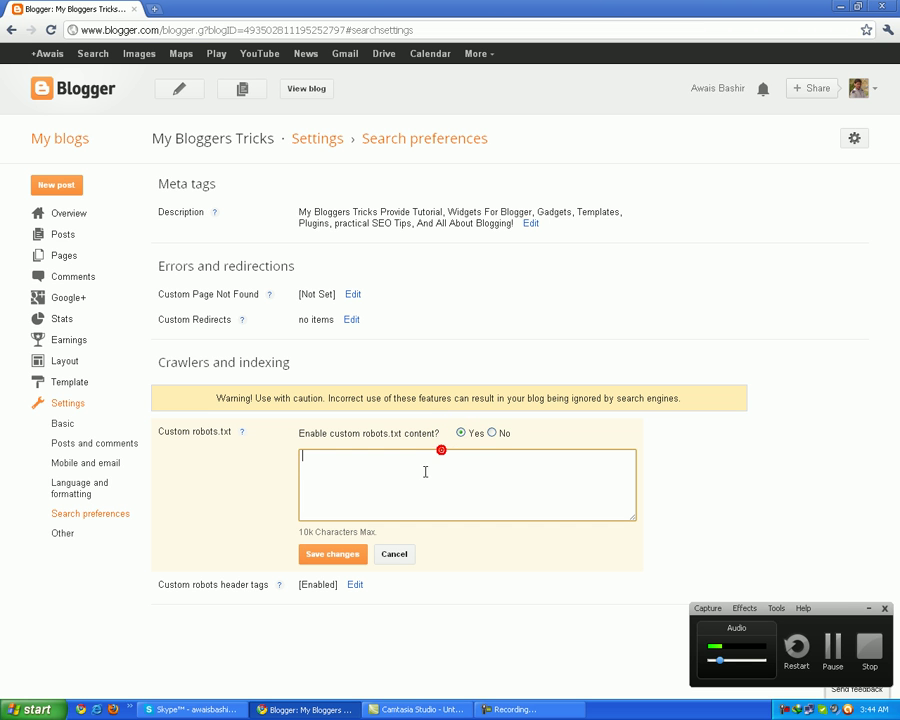
pyautogui.click(492, 433)
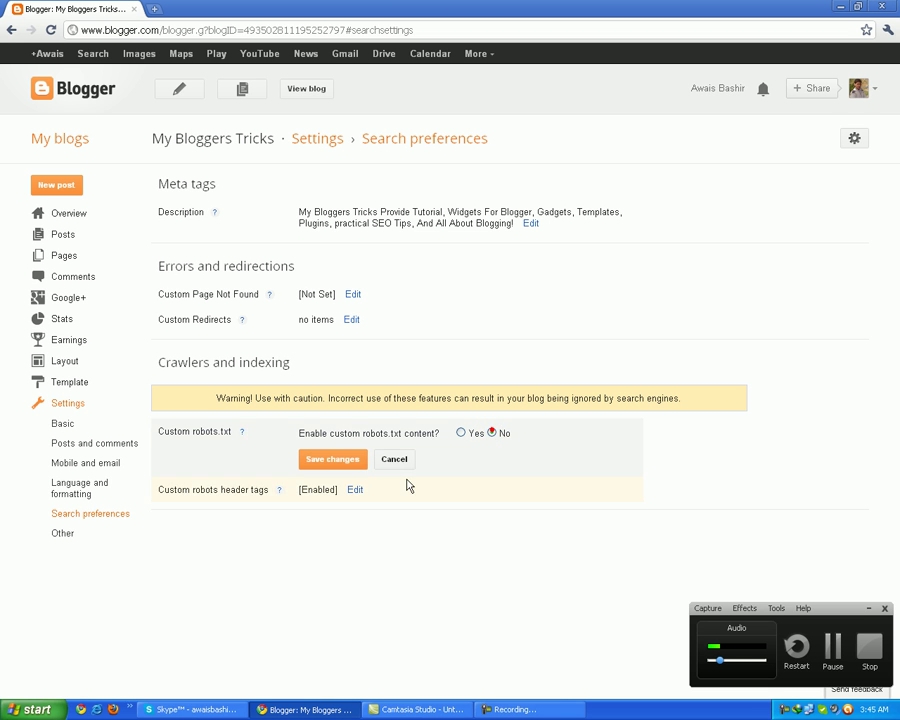
# Step: Review the custom robots header tags for the homepage, archive and search pages, and posts and pages, and save them
pyautogui.click(355, 490)
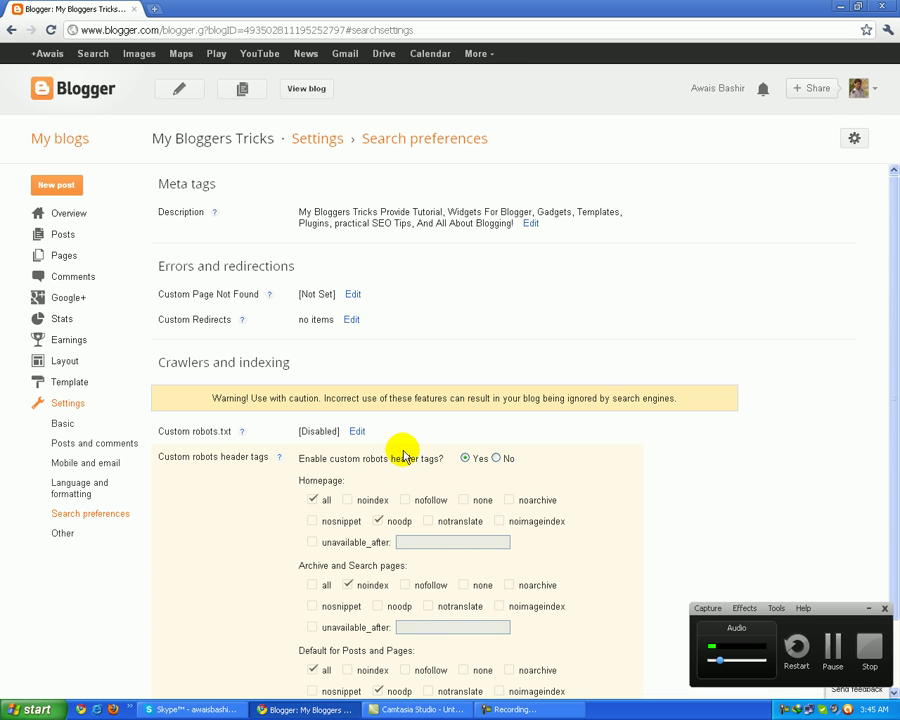
pyautogui.scroll(-1, 455, 385)
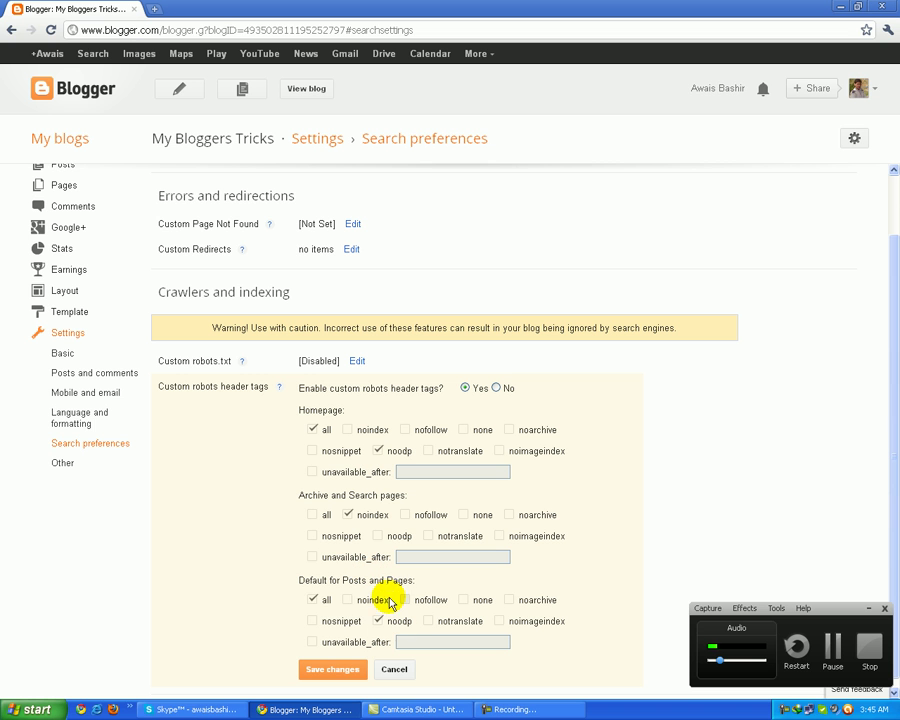
pyautogui.click(320, 673)
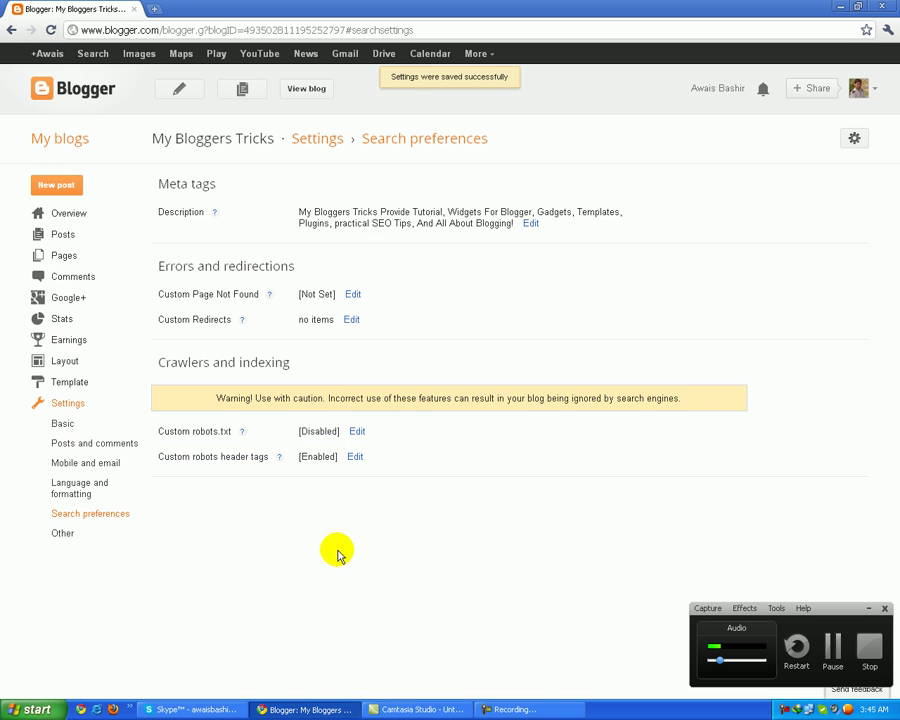